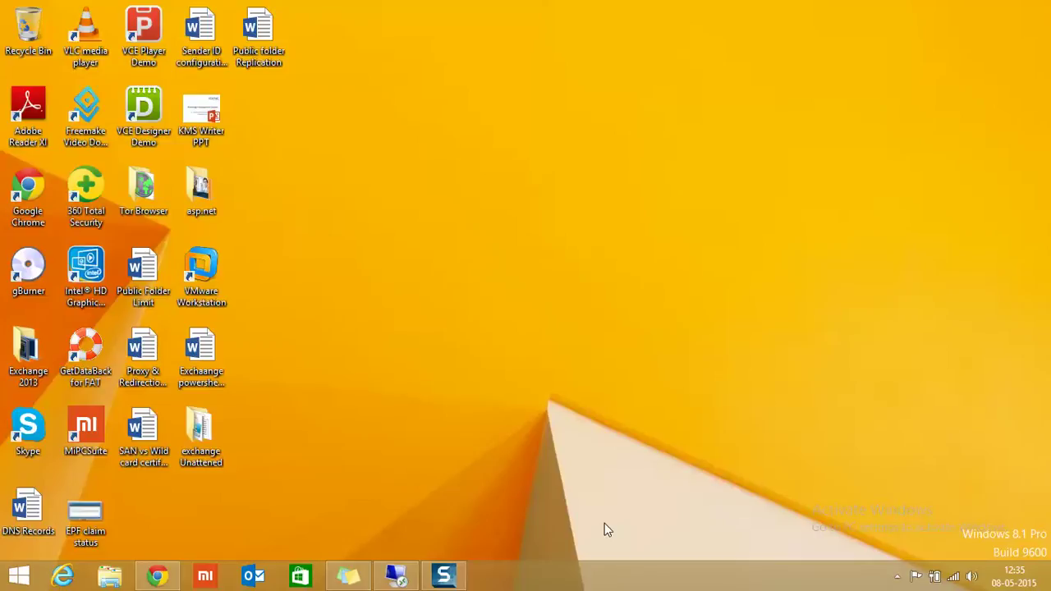
Bring the remote desktop session showing the Exchange admin center sharing page back to the front
click(397, 577)
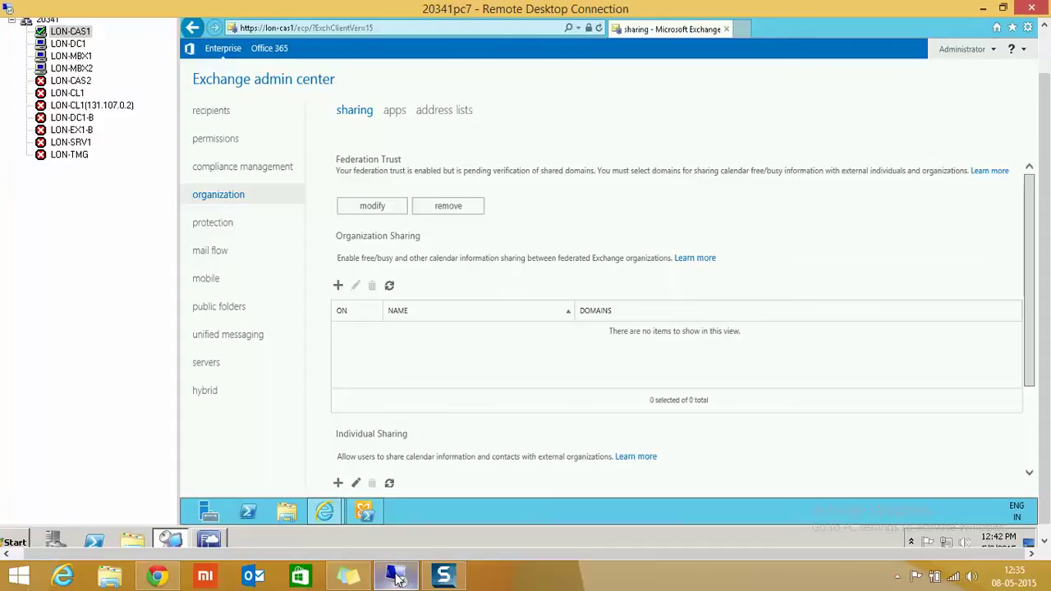
Check the Administrator mailbox's features to confirm it uses Default Sharing Policy, closing without changes
click(206, 114)
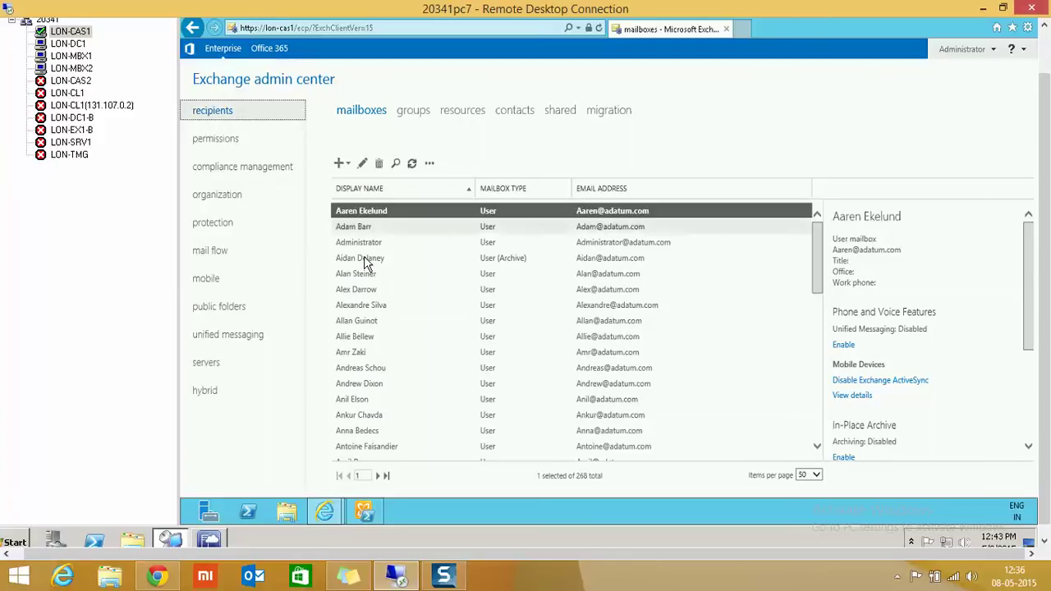
drag(363, 261, 356, 240)
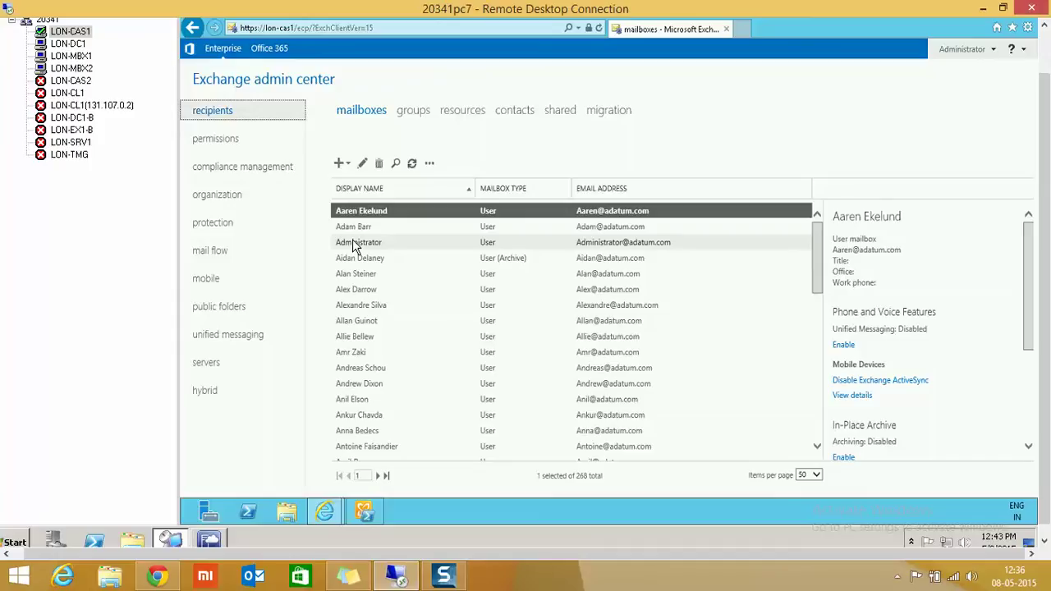
click(356, 244)
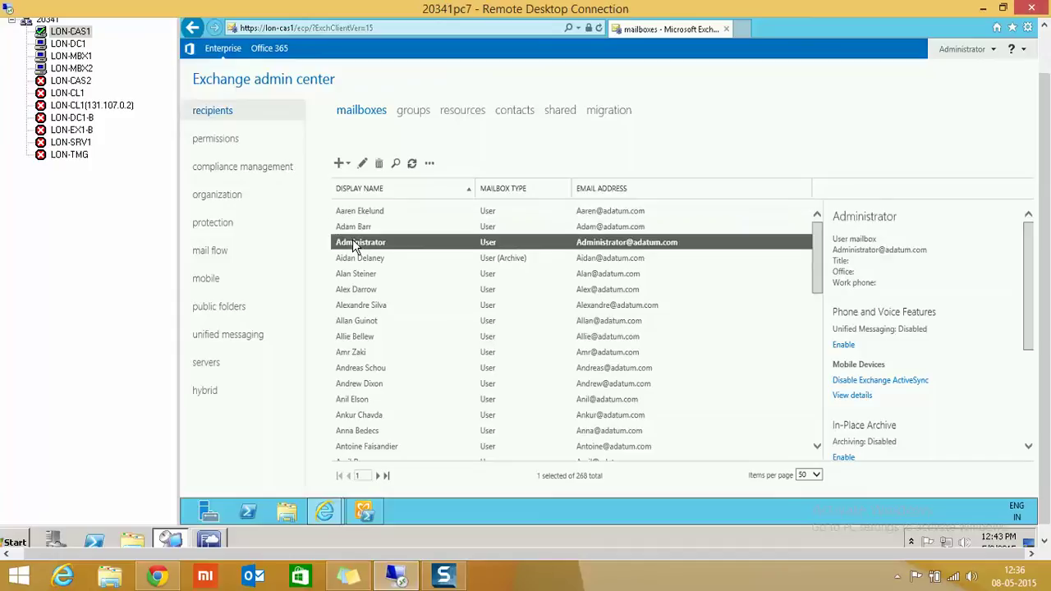
click(362, 163)
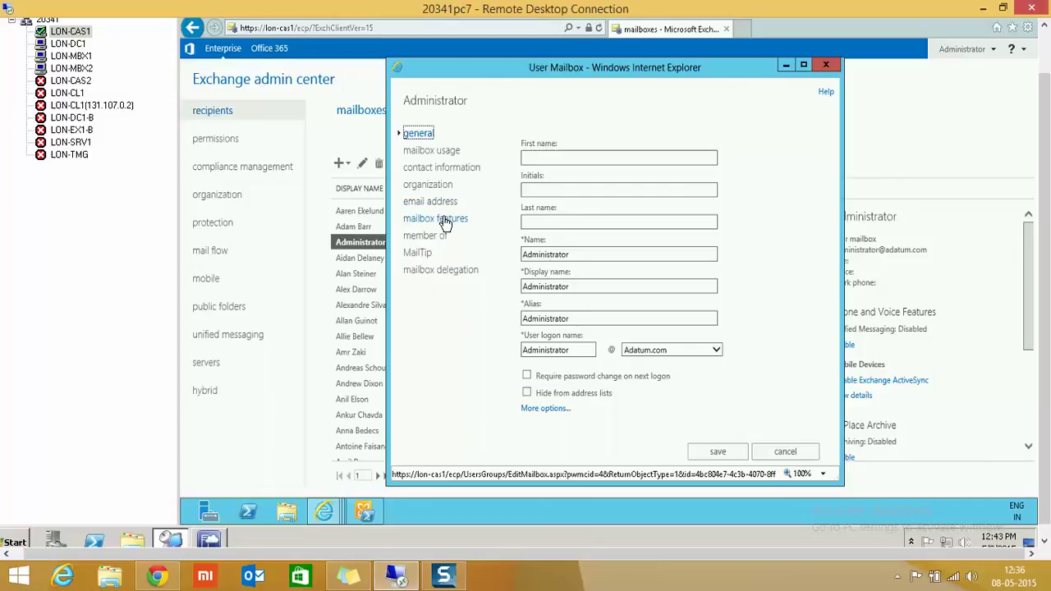
click(444, 220)
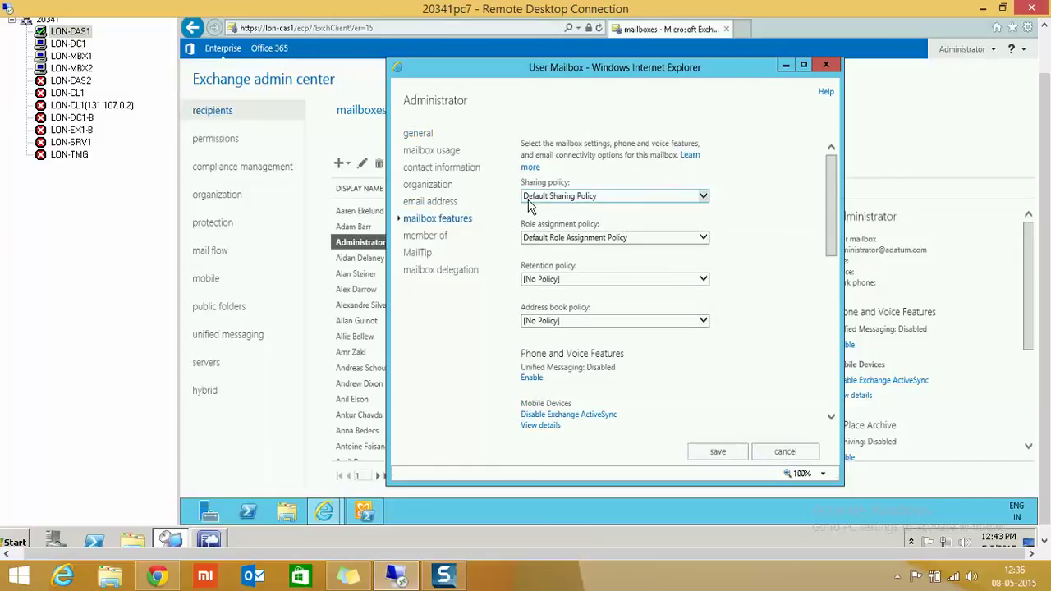
click(590, 198)
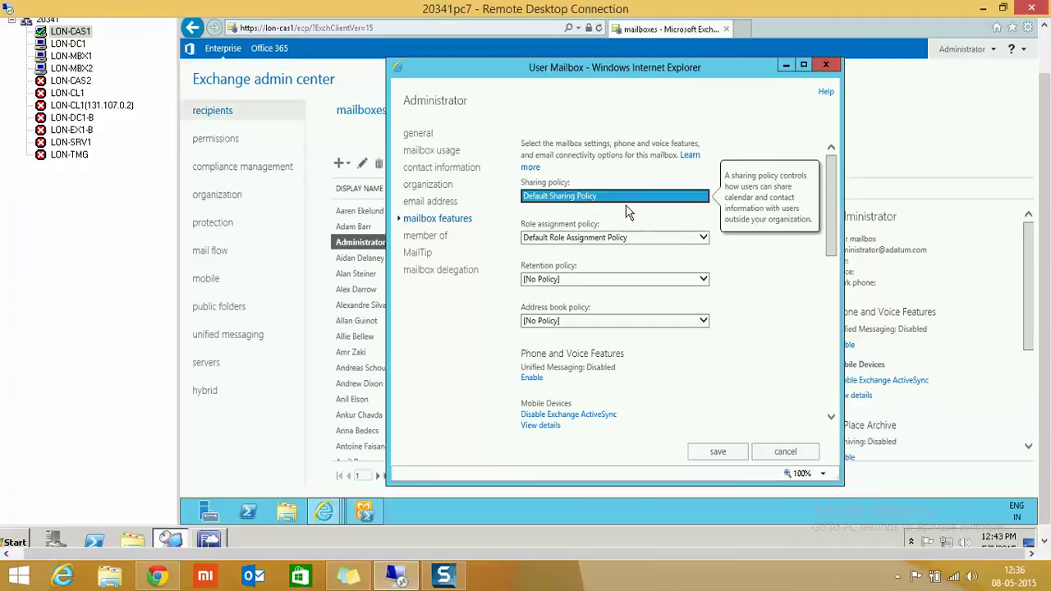
click(826, 66)
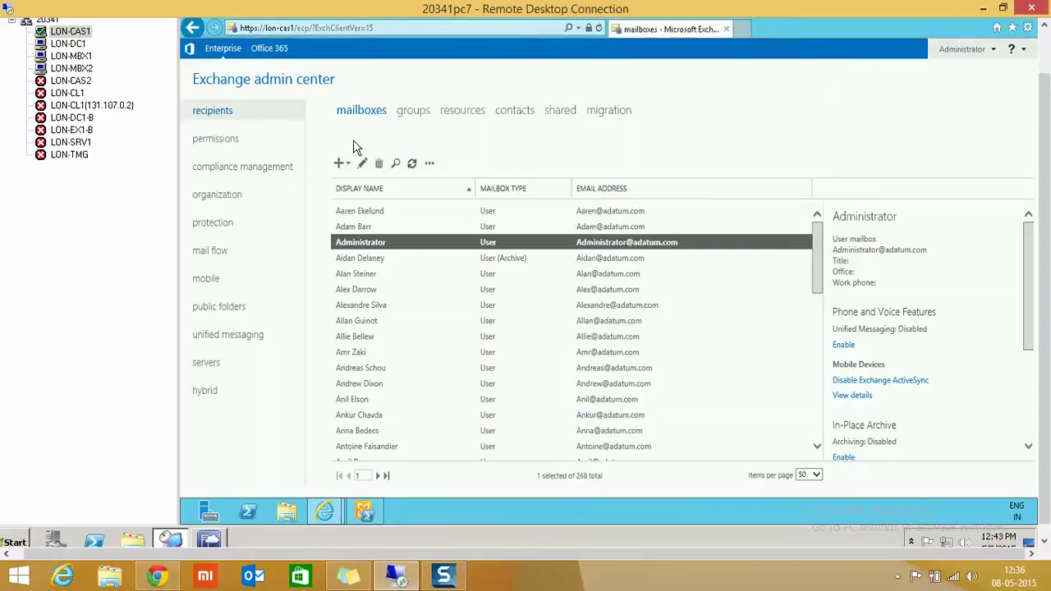
Start a new Individual Sharing policy named 'open share'
click(232, 197)
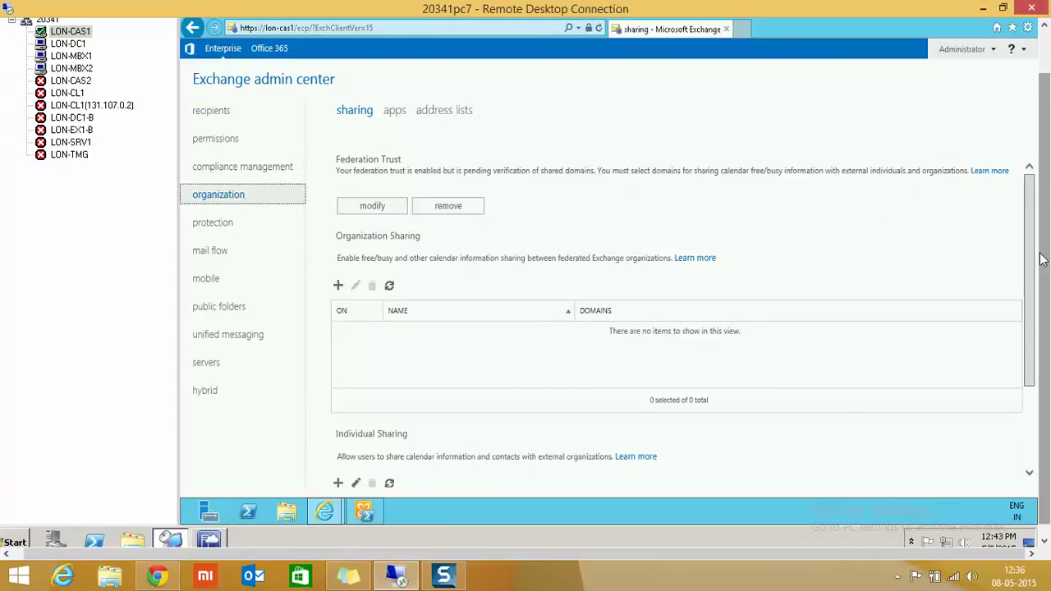
scroll(1032, 252, down, 1)
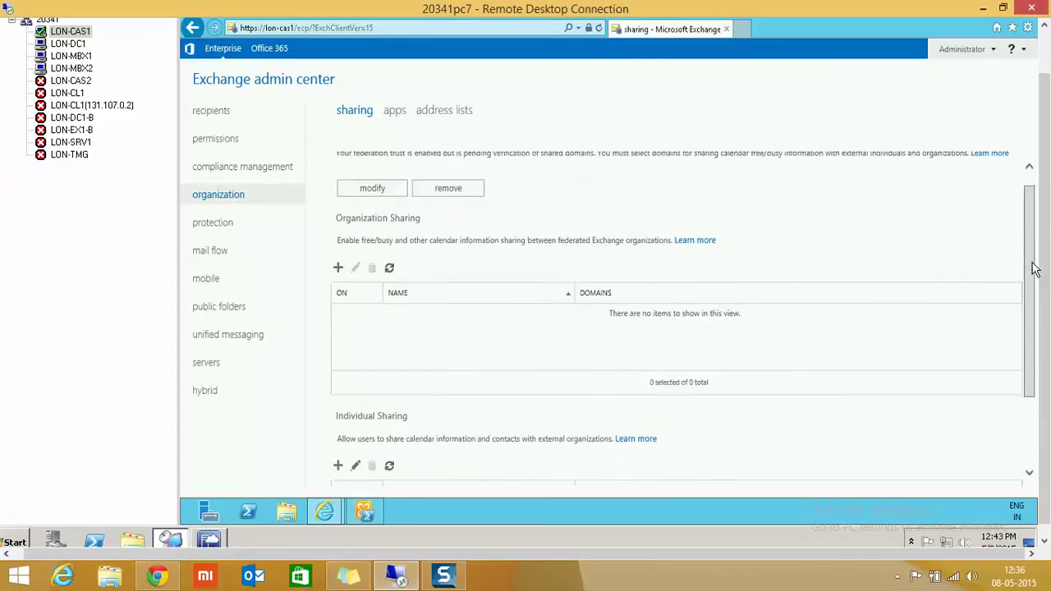
scroll(1039, 311, down, 2)
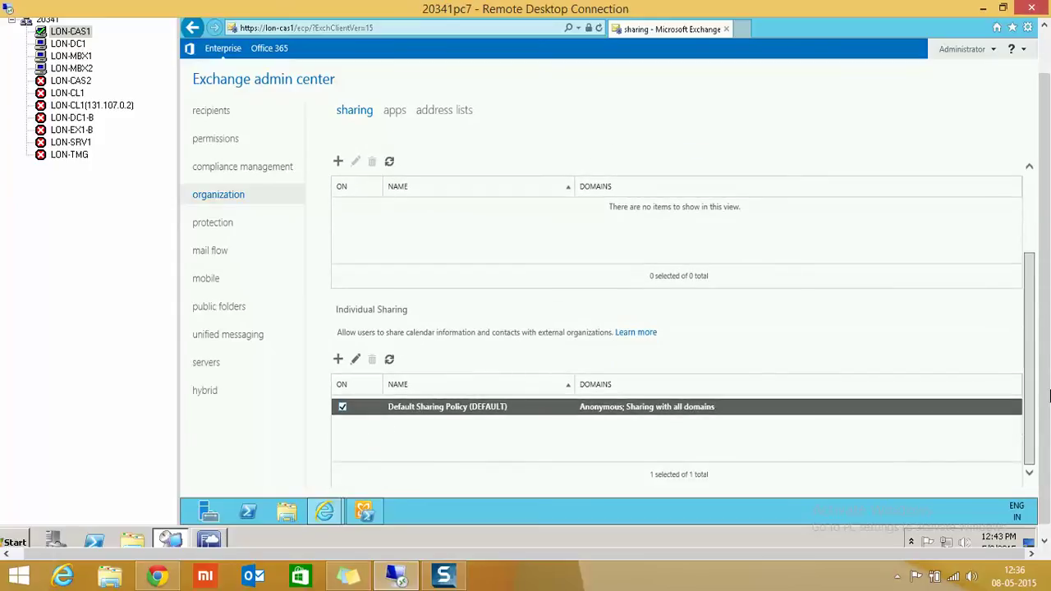
click(338, 360)
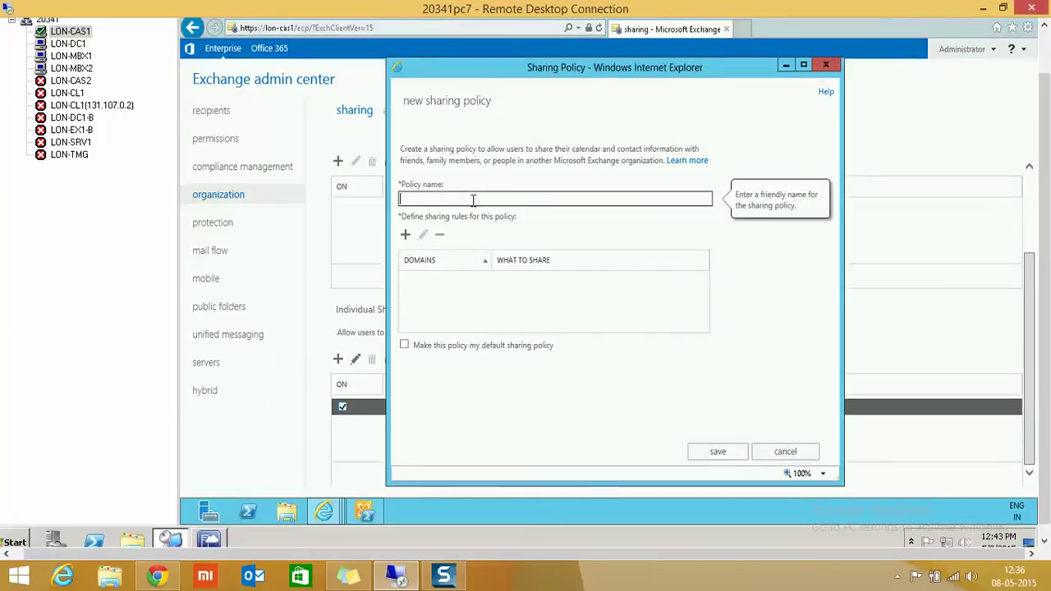
text(open share)
Add a rule sharing free/busy time, subject and location with all domains
click(408, 237)
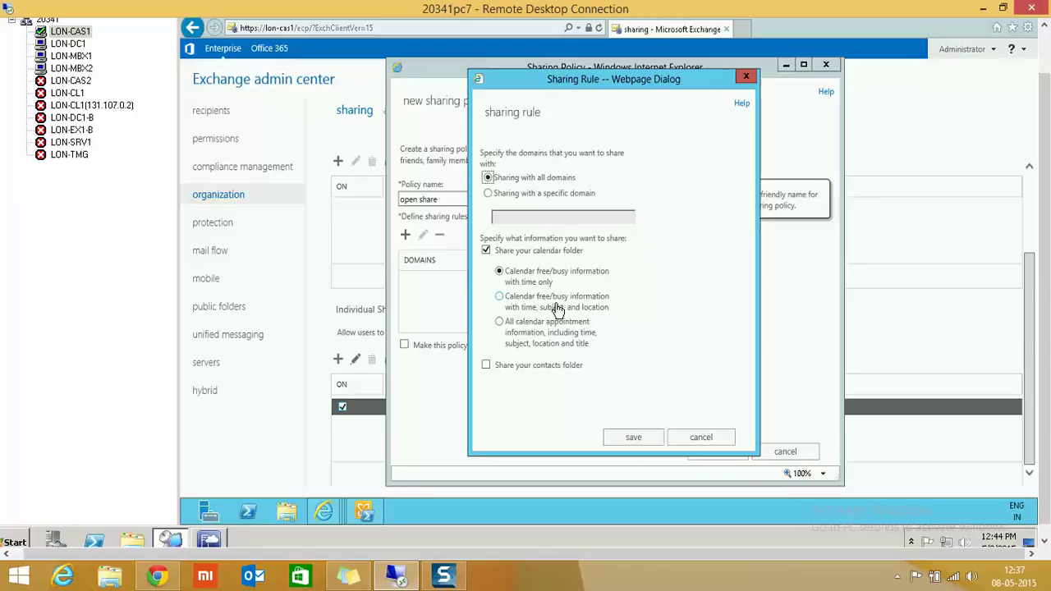
click(499, 297)
click(631, 439)
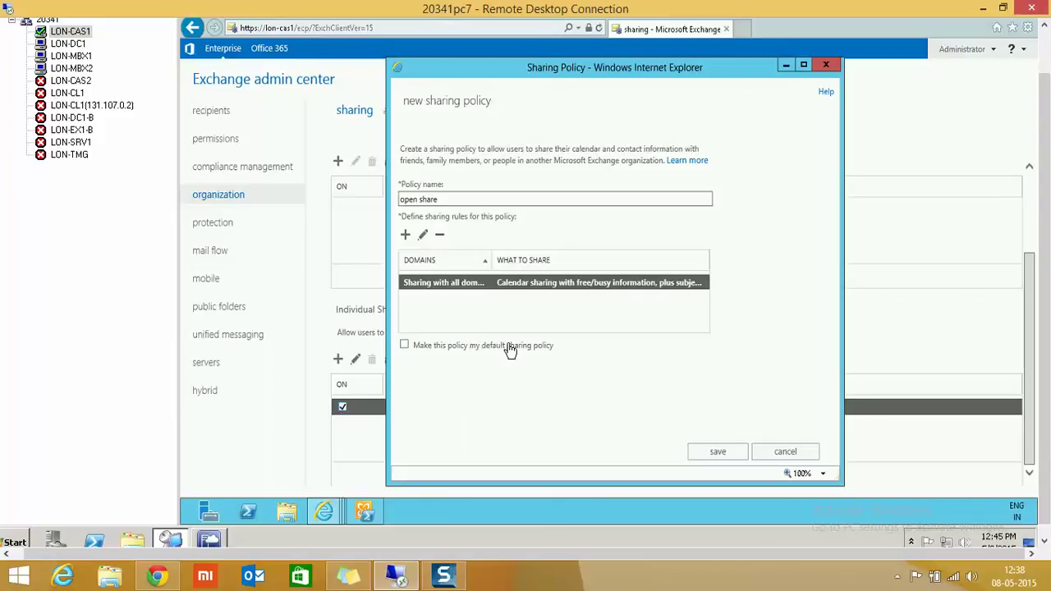
Save the 'open share' policy without making it the default sharing policy
mouse_move(511, 348)
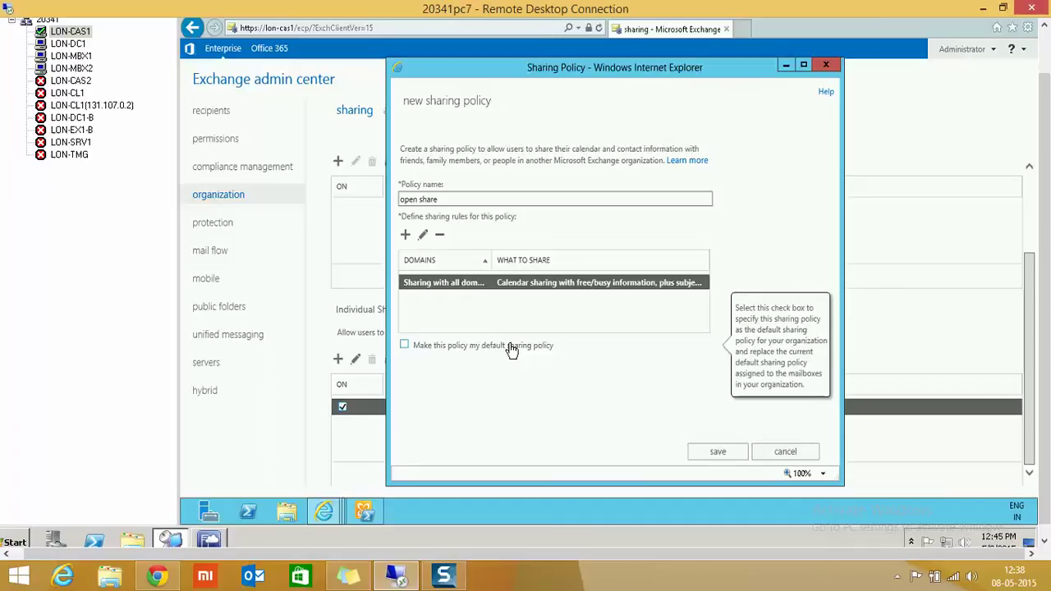
click(718, 453)
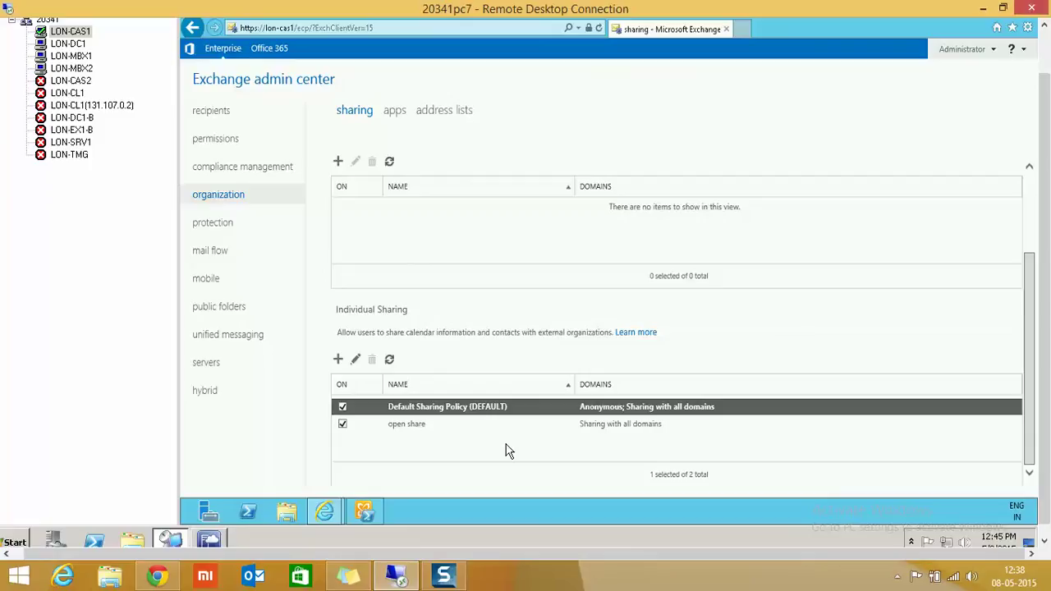
Change a user mailbox's sharing policy to 'open share' and save it
click(221, 120)
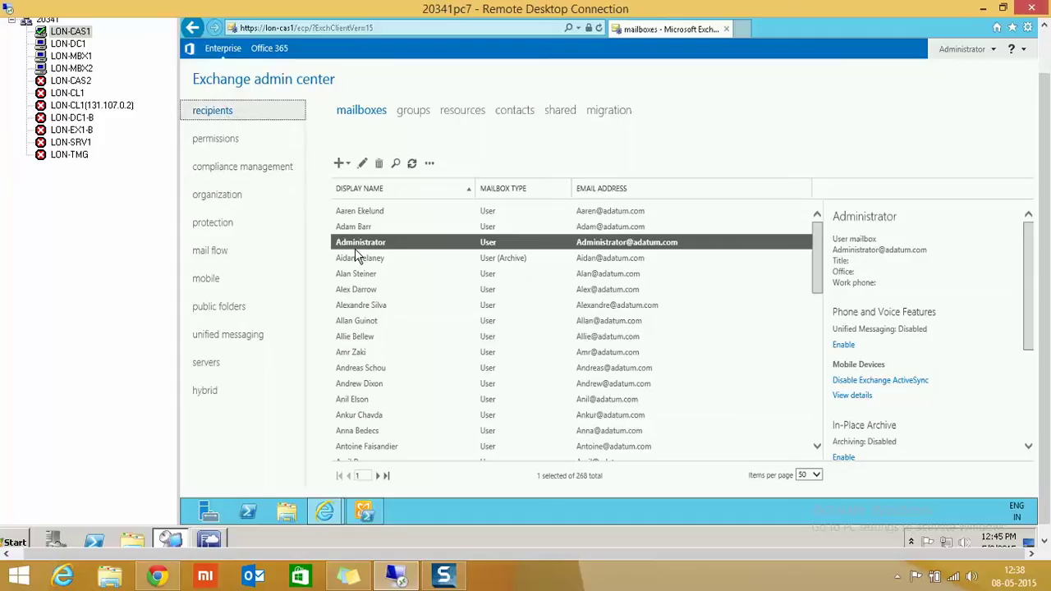
click(358, 354)
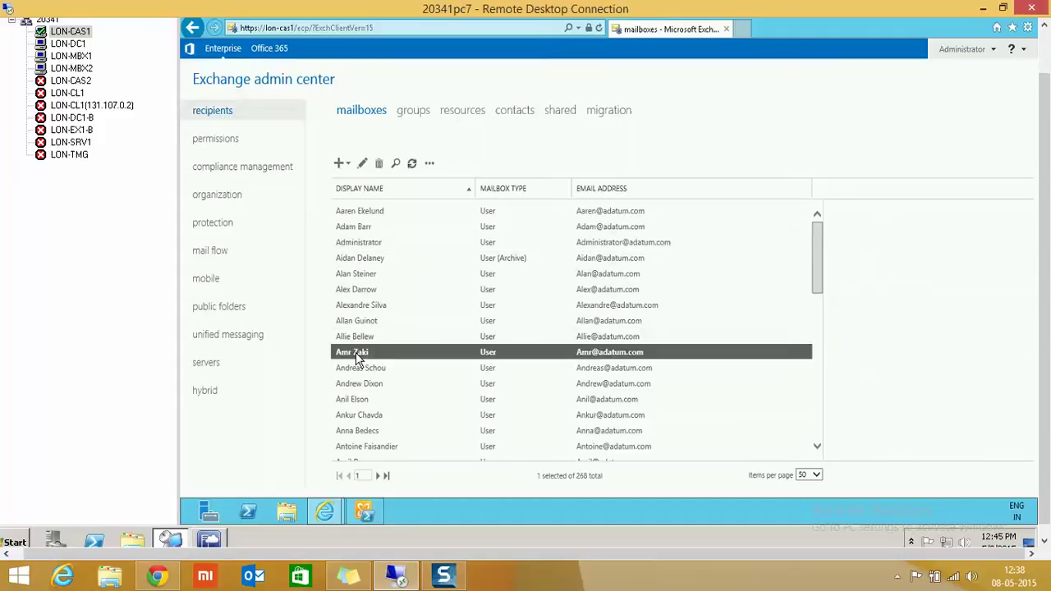
click(364, 164)
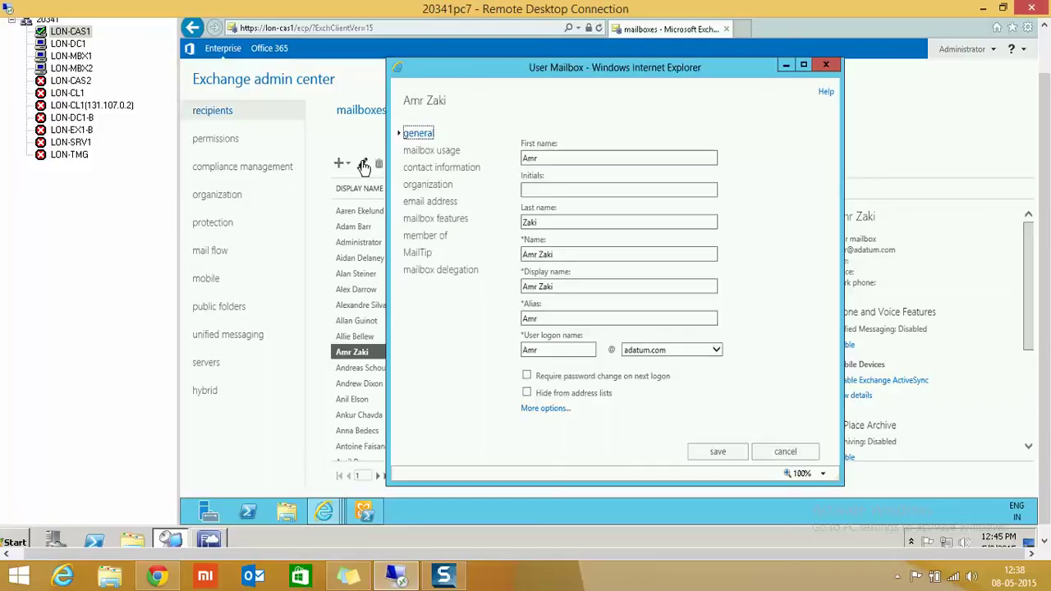
click(431, 220)
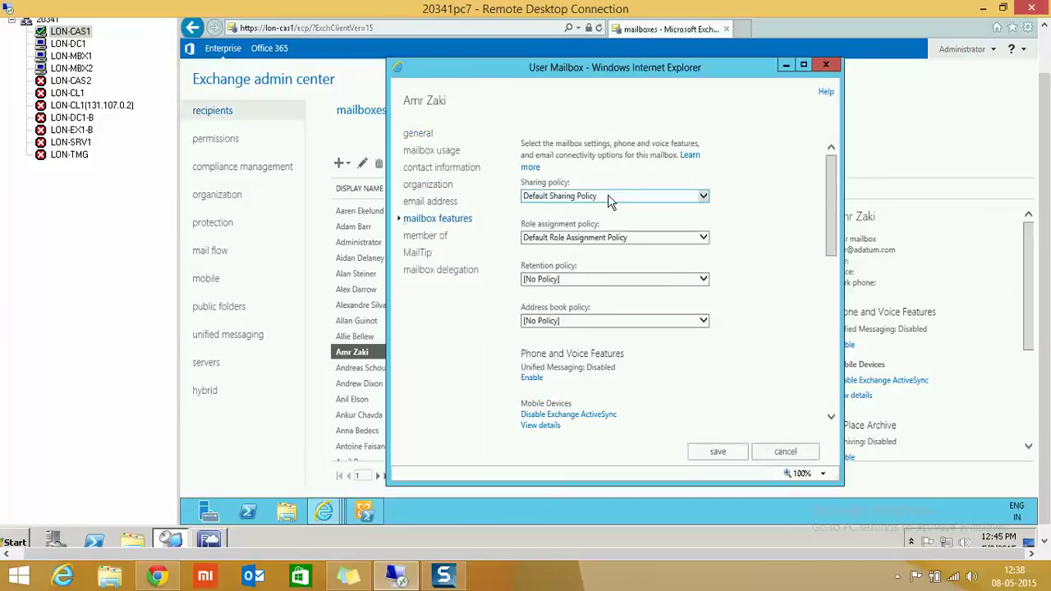
click(608, 199)
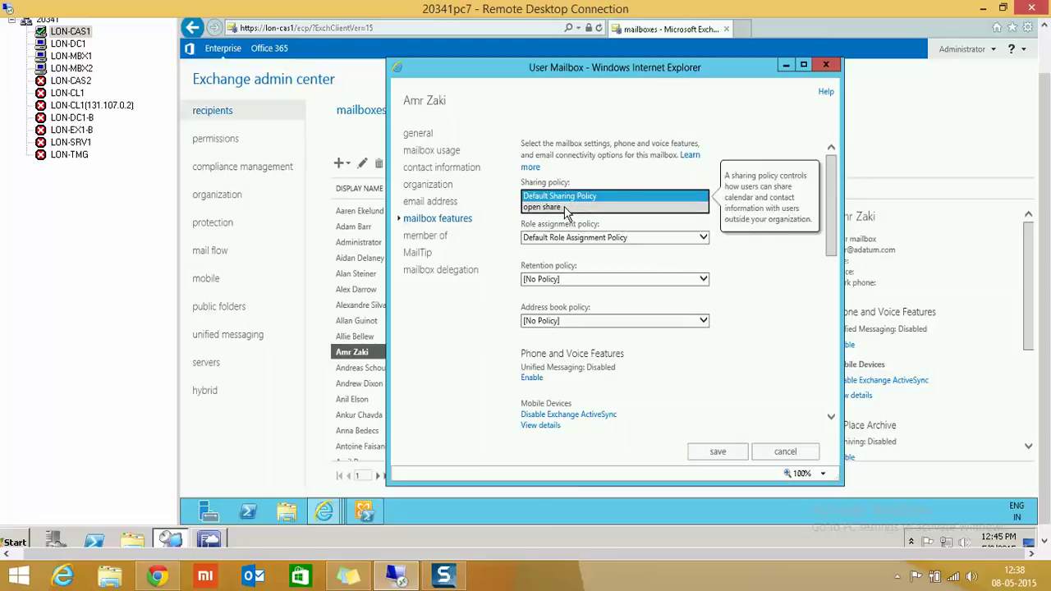
click(565, 208)
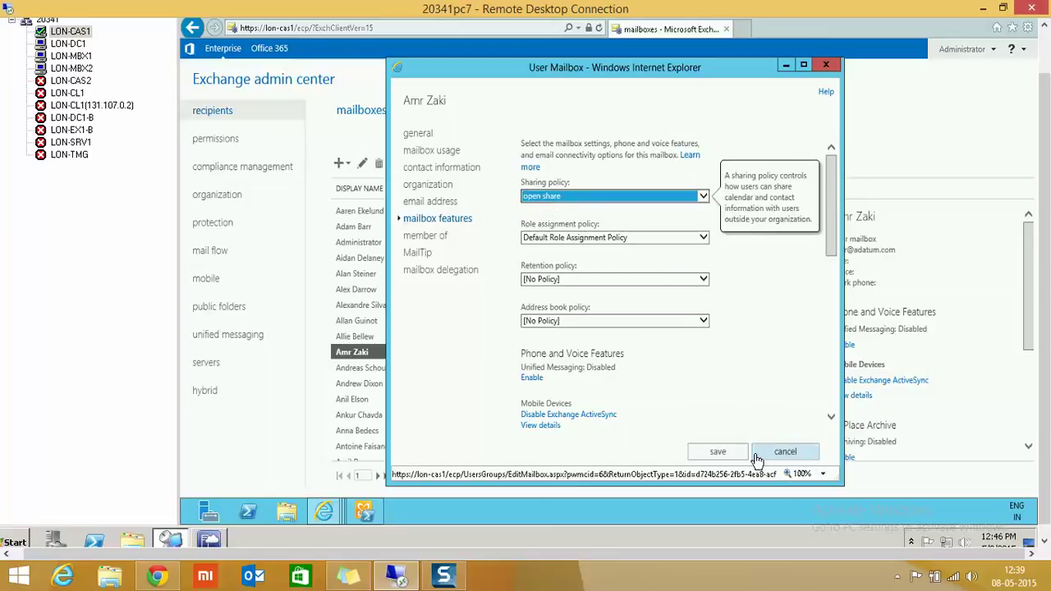
click(721, 451)
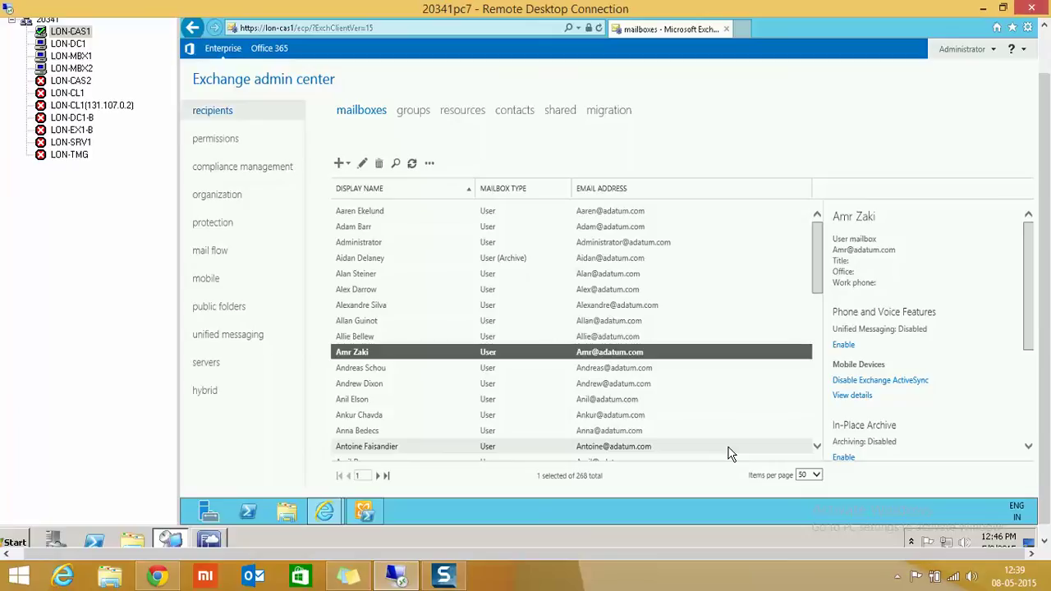
click(369, 513)
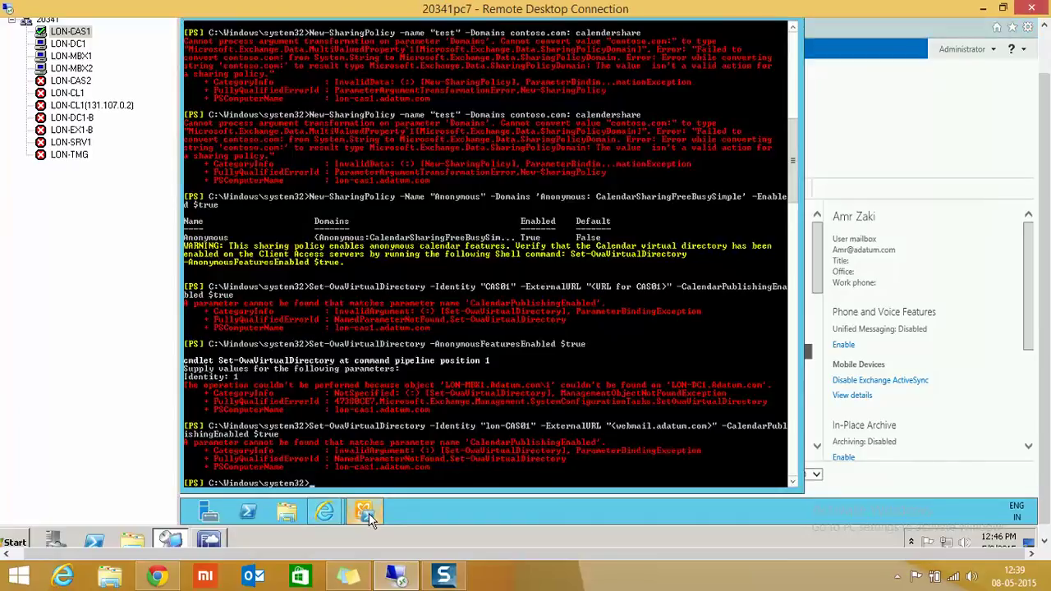
Paste and run the New-SharingPolicy command creating the Anonymous free/busy sharing policy
right_click(486, 470)
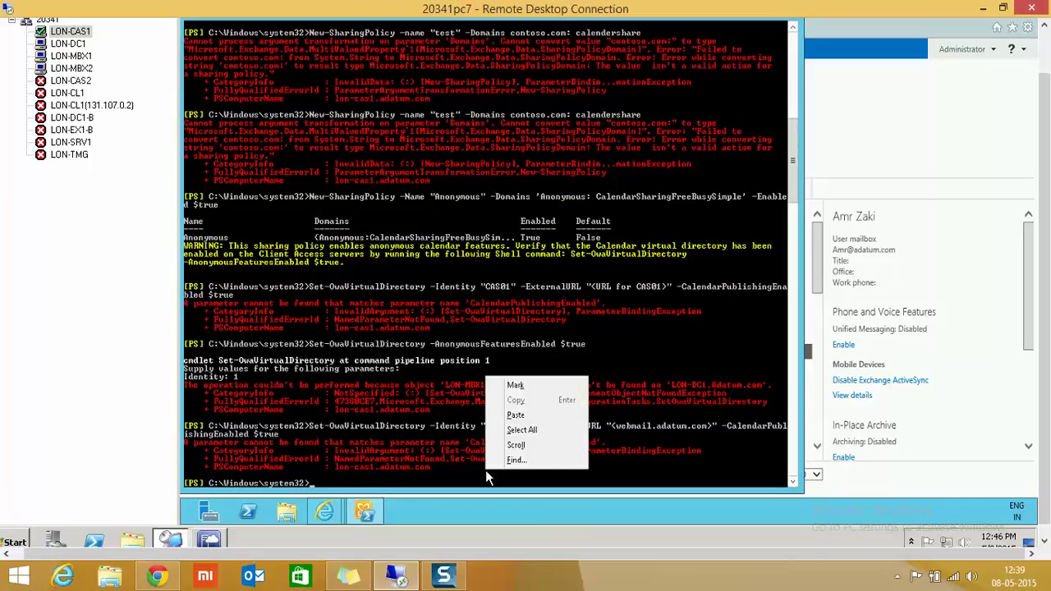
click(521, 421)
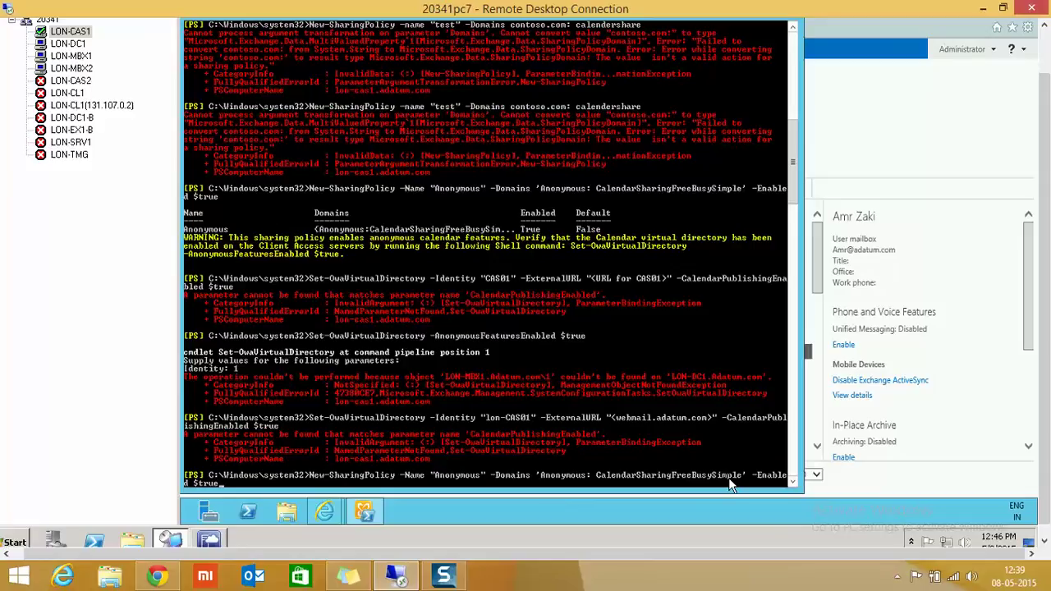
key(Return)
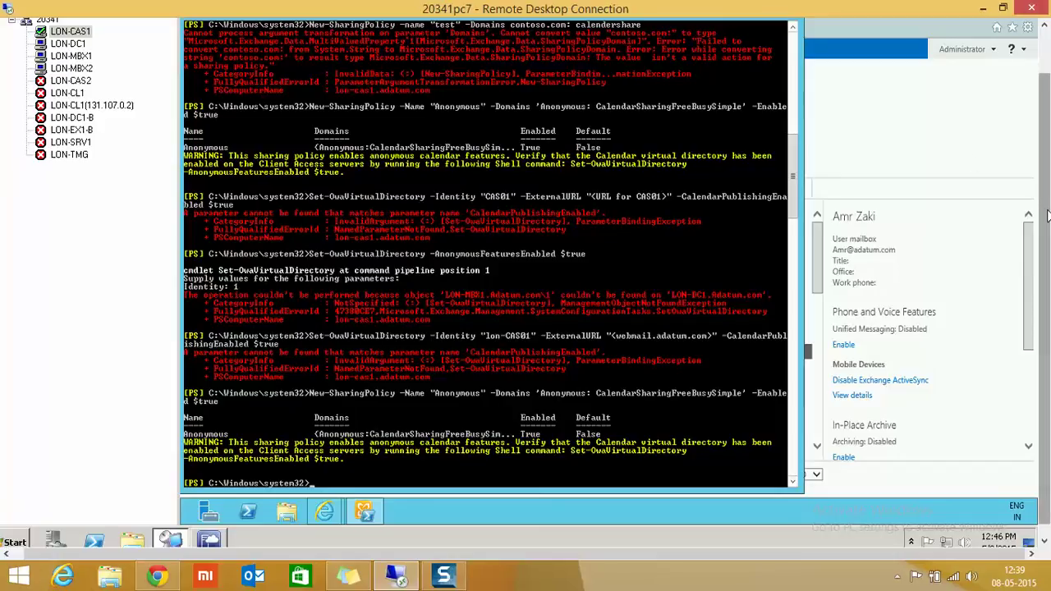
key(ctrl+alt+Break)
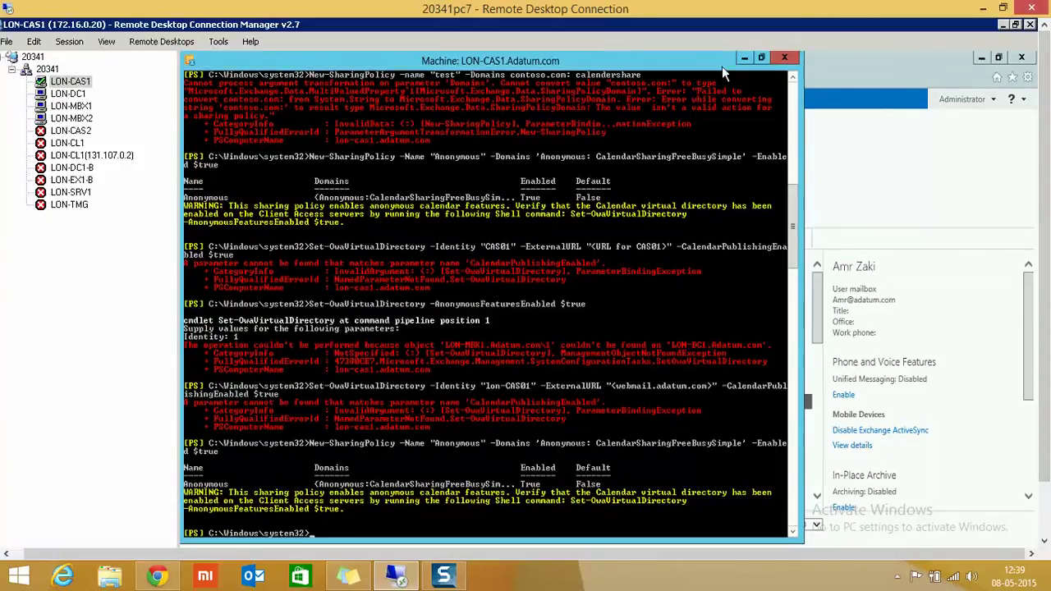
Reload the admin center, confirm Anonymous appears under Individual Sharing, and return to mailboxes
click(741, 58)
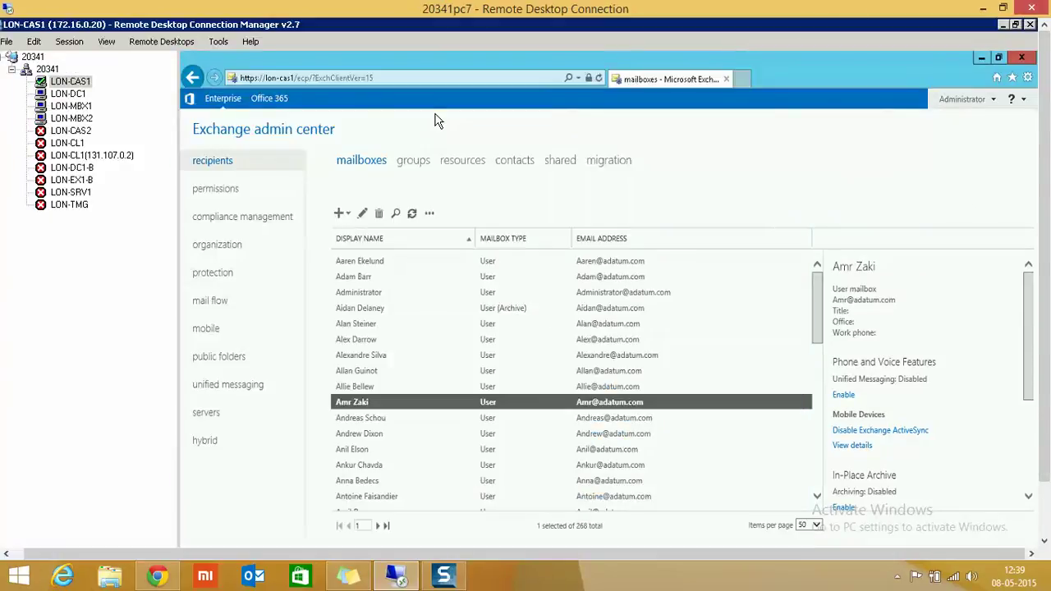
click(423, 80)
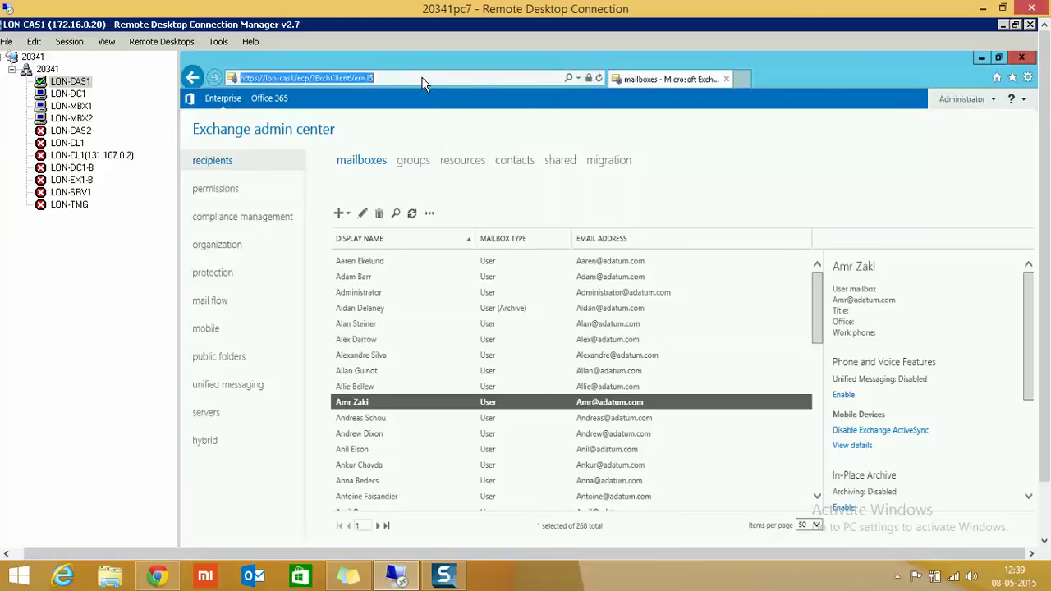
click(599, 77)
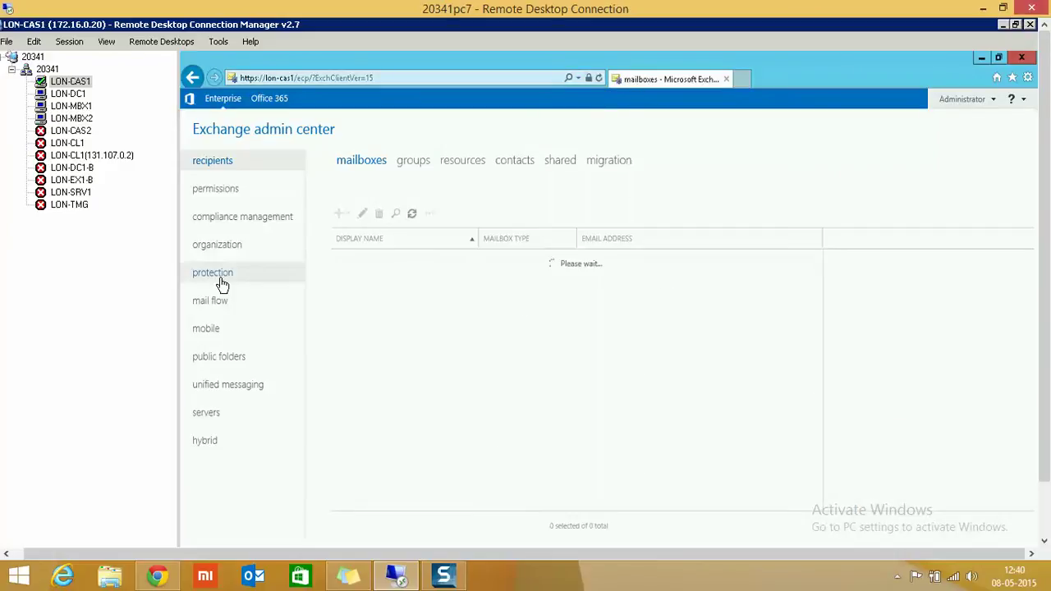
click(236, 245)
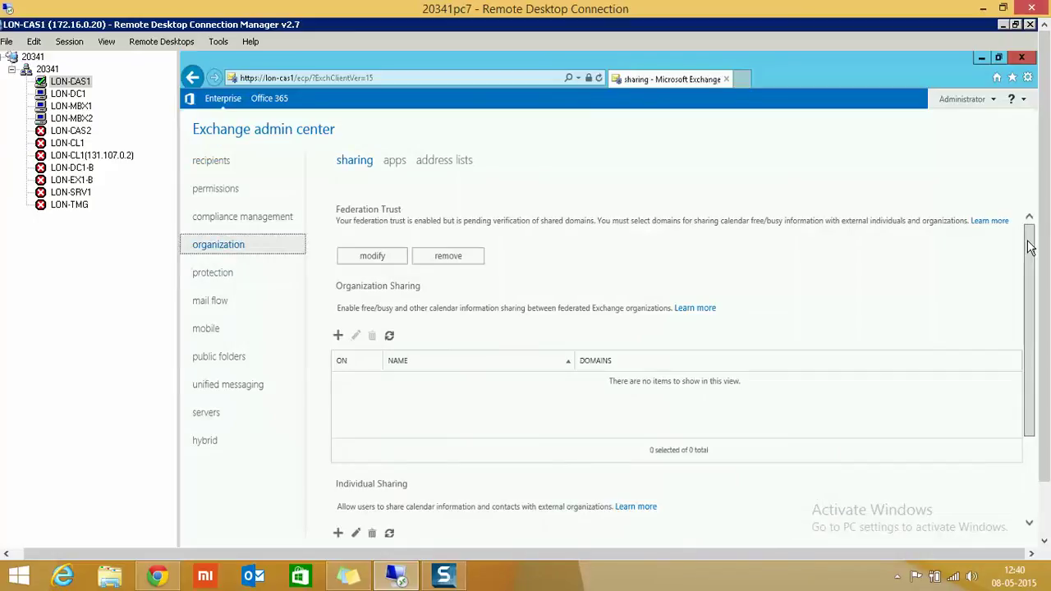
drag(1031, 248, 1041, 347)
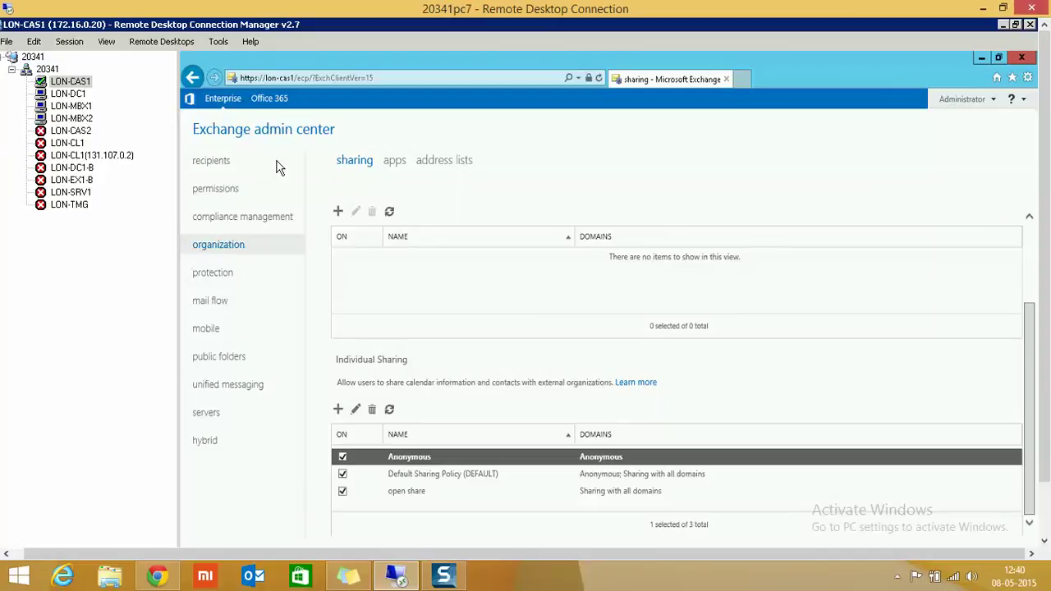
click(222, 164)
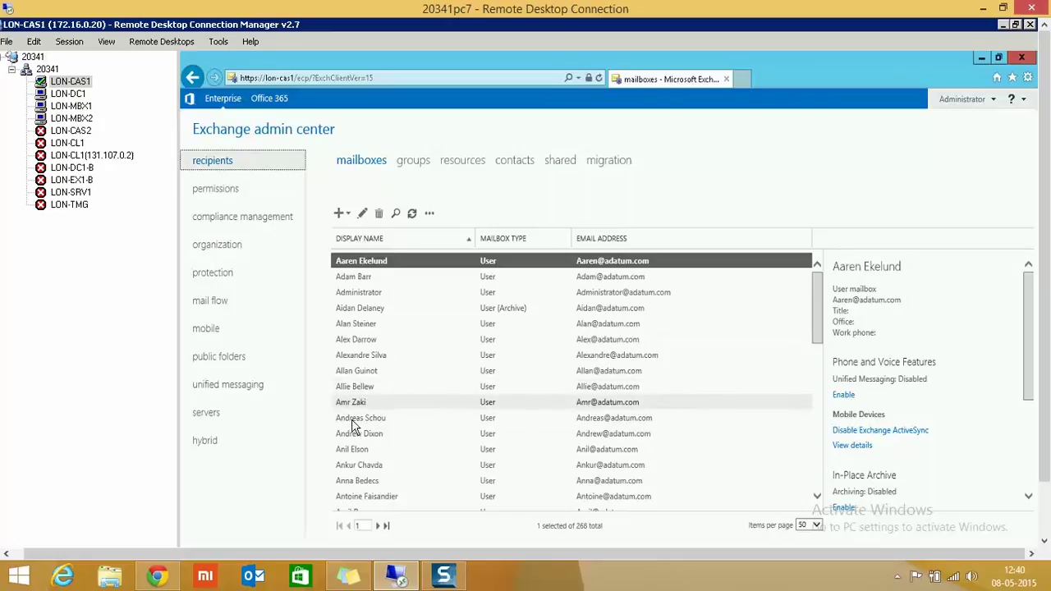
mouse_move(357, 421)
mouse_down()
mouse_move(377, 362)
mouse_move(364, 439)
mouse_up()
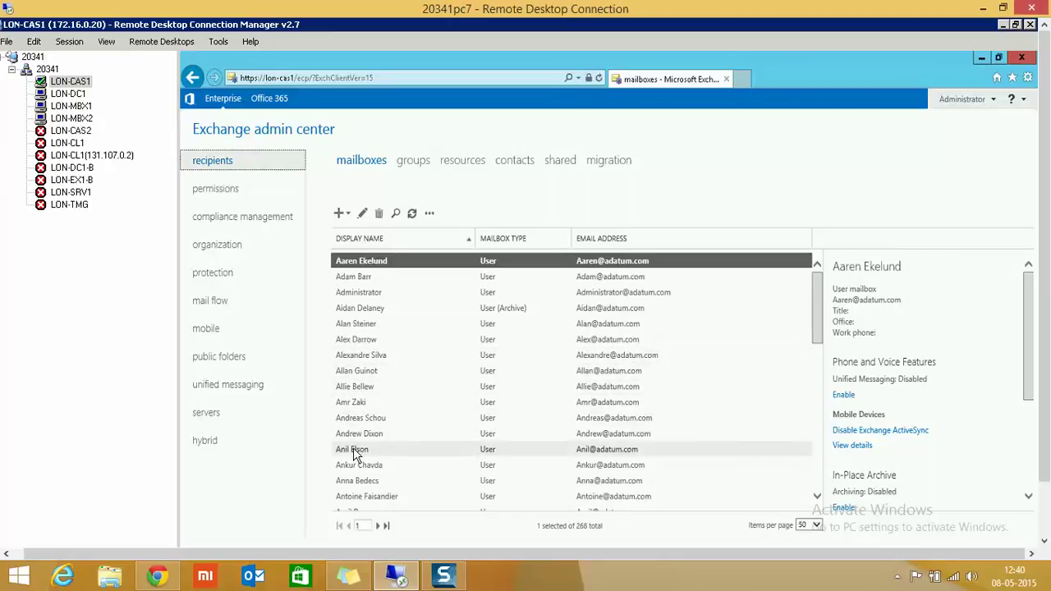
Change a user mailbox's sharing policy to Anonymous and save it
click(355, 455)
click(363, 214)
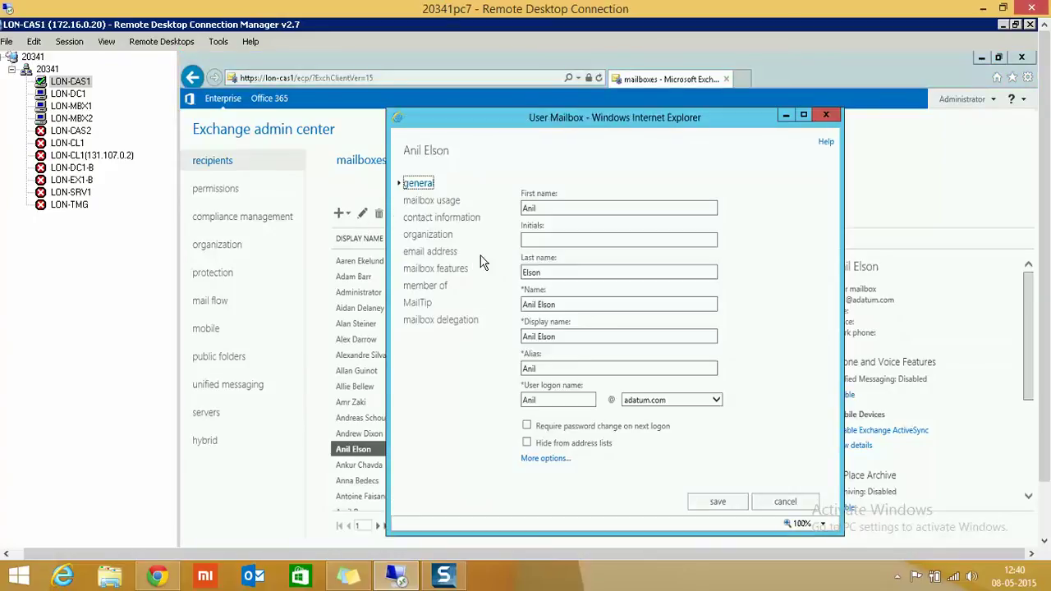
click(447, 270)
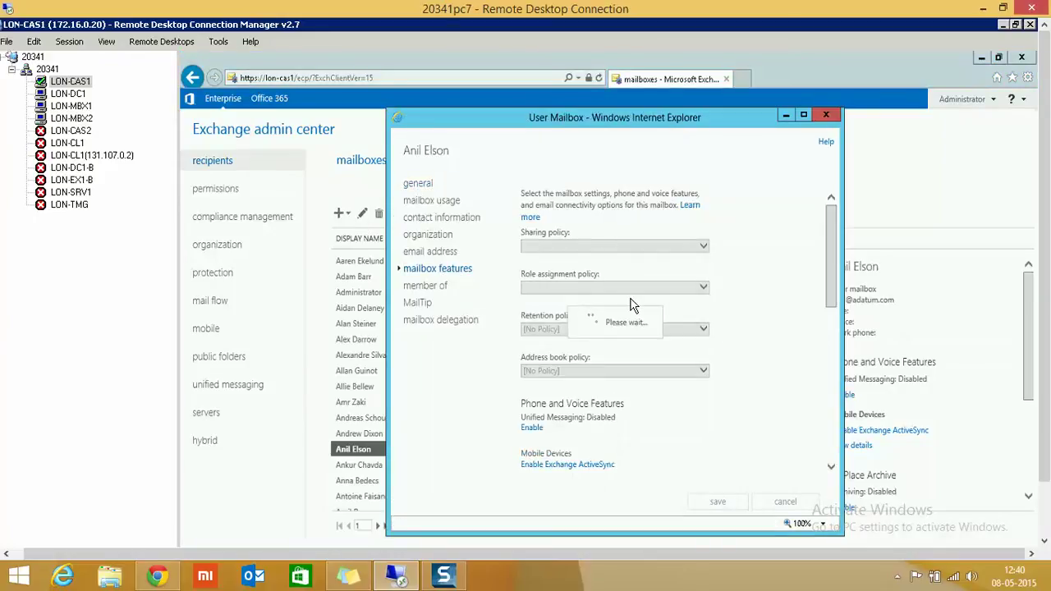
click(684, 243)
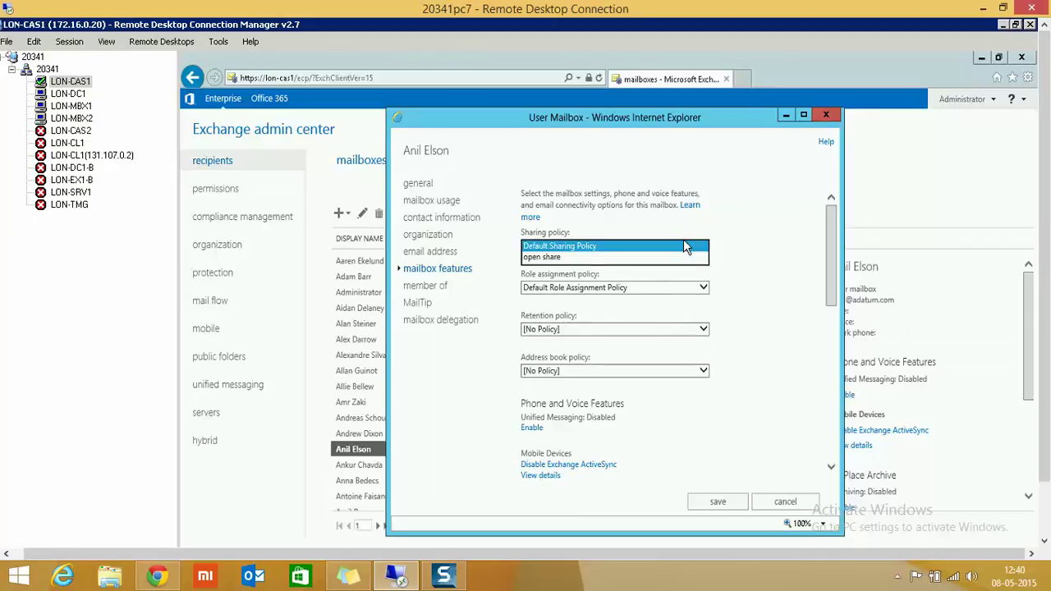
click(606, 268)
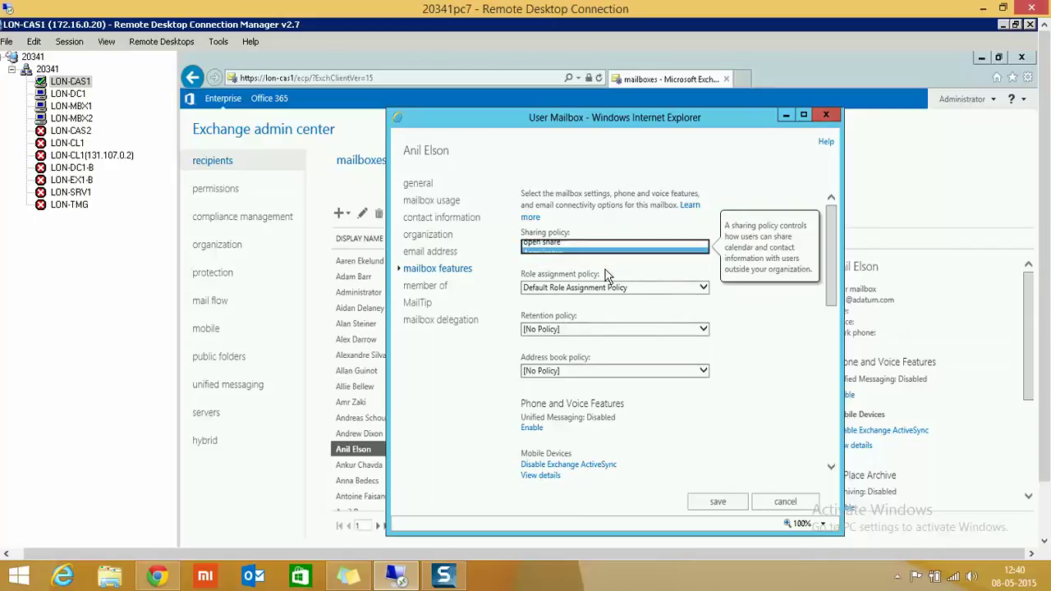
click(724, 505)
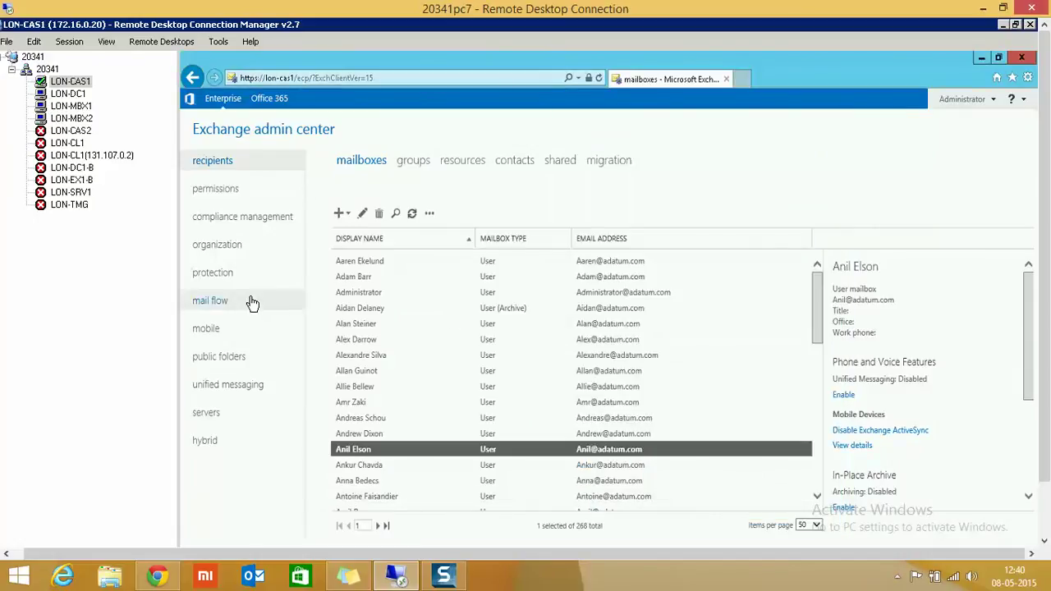
click(237, 248)
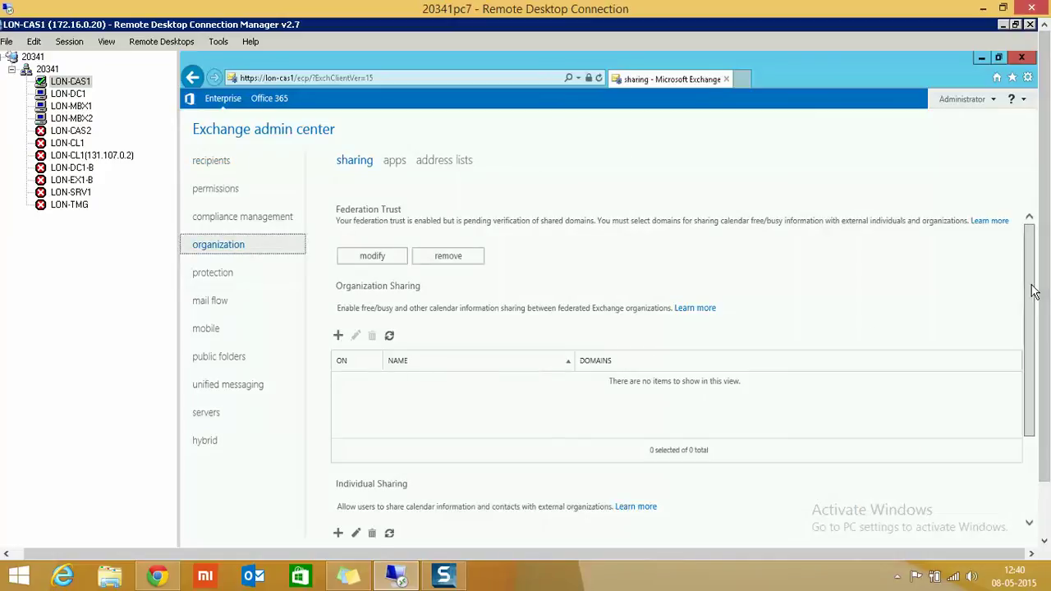
Review the Anonymous policy's rule sharing free/busy with Anonymous, then save the policy
drag(1034, 292, 1048, 388)
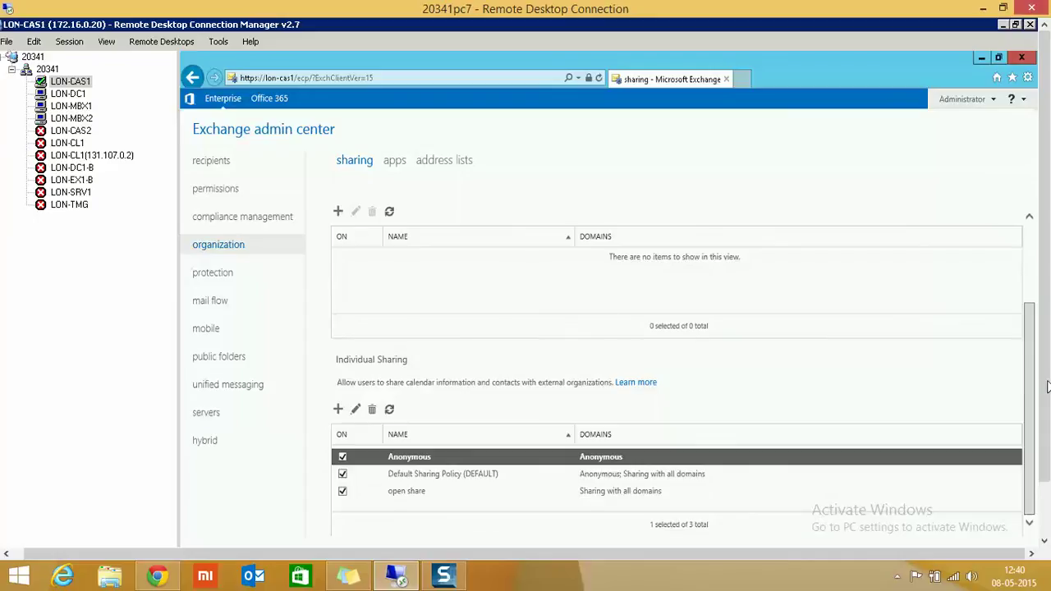
click(357, 409)
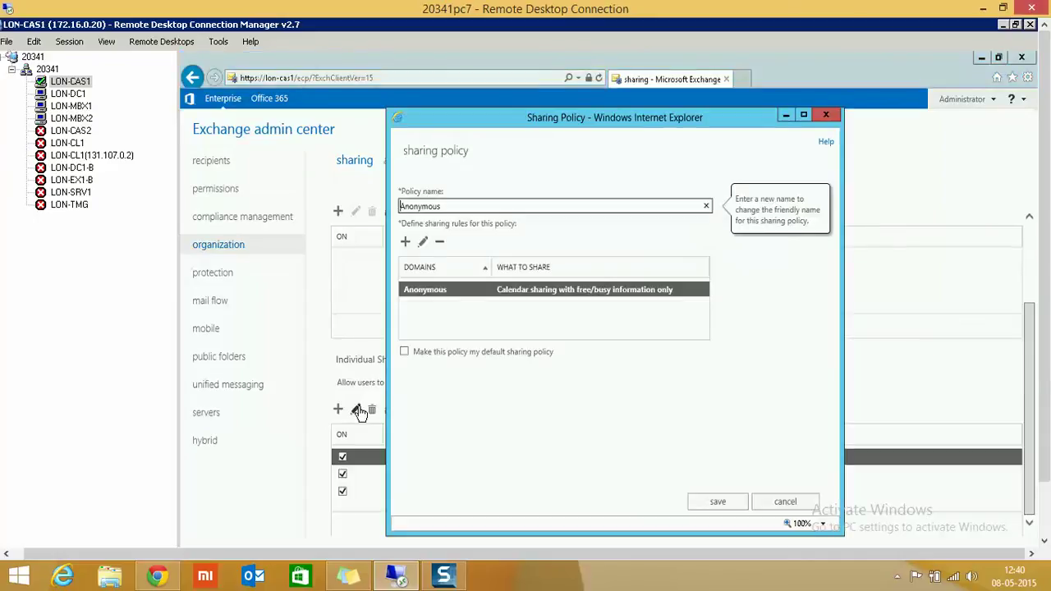
double_click(457, 296)
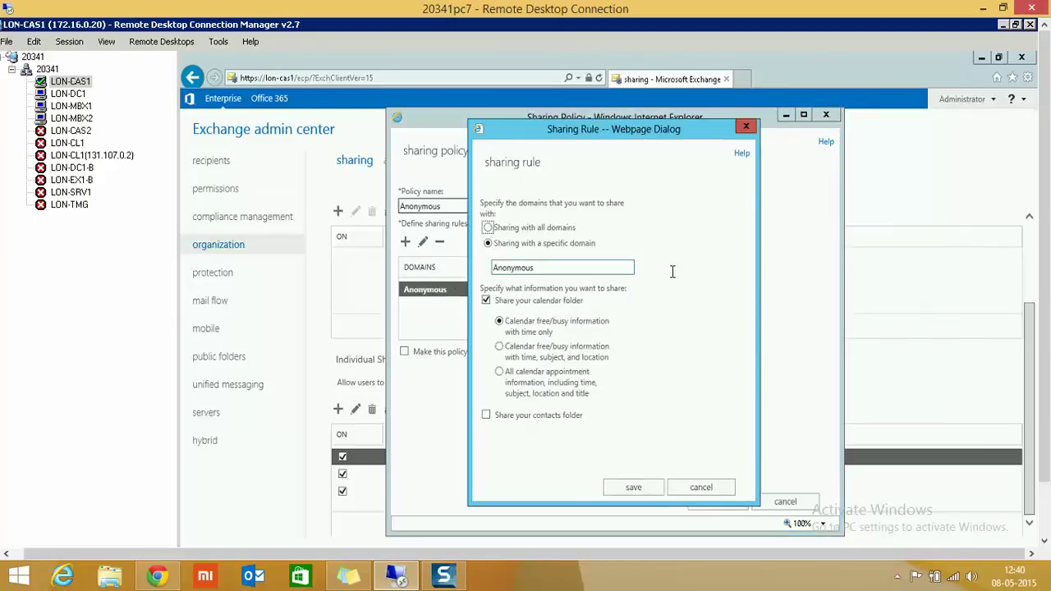
click(543, 268)
click(633, 487)
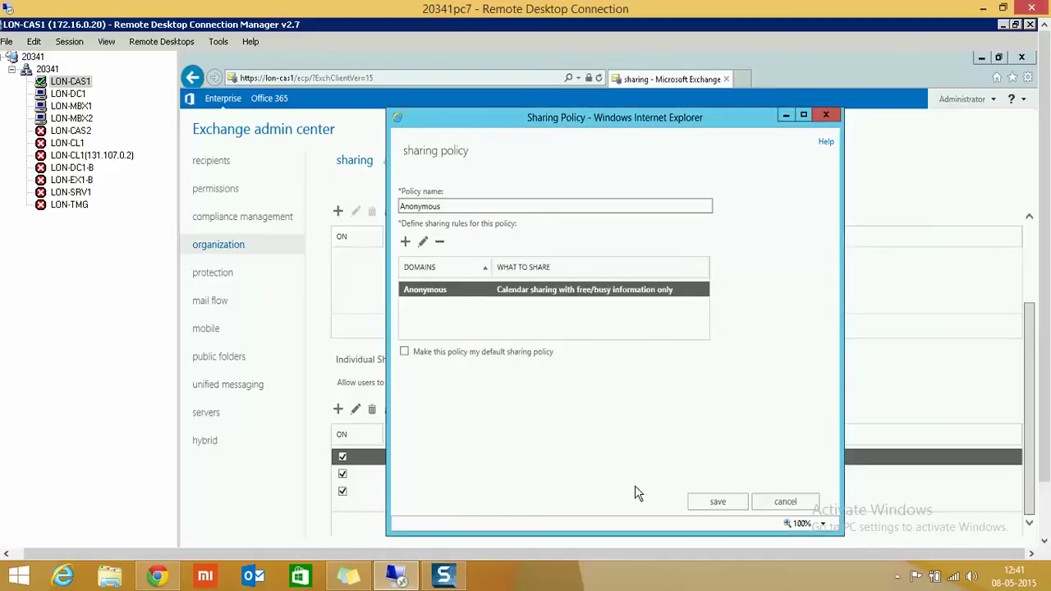
click(715, 501)
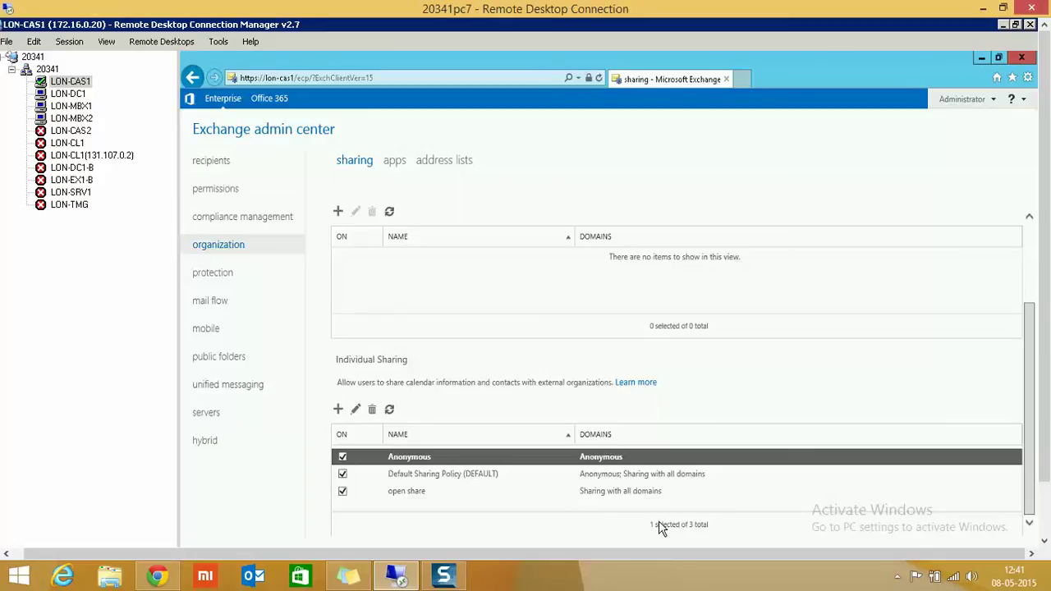
Minimize the Remote Desktop session running Exchange admin center to show the Windows desktop
click(983, 7)
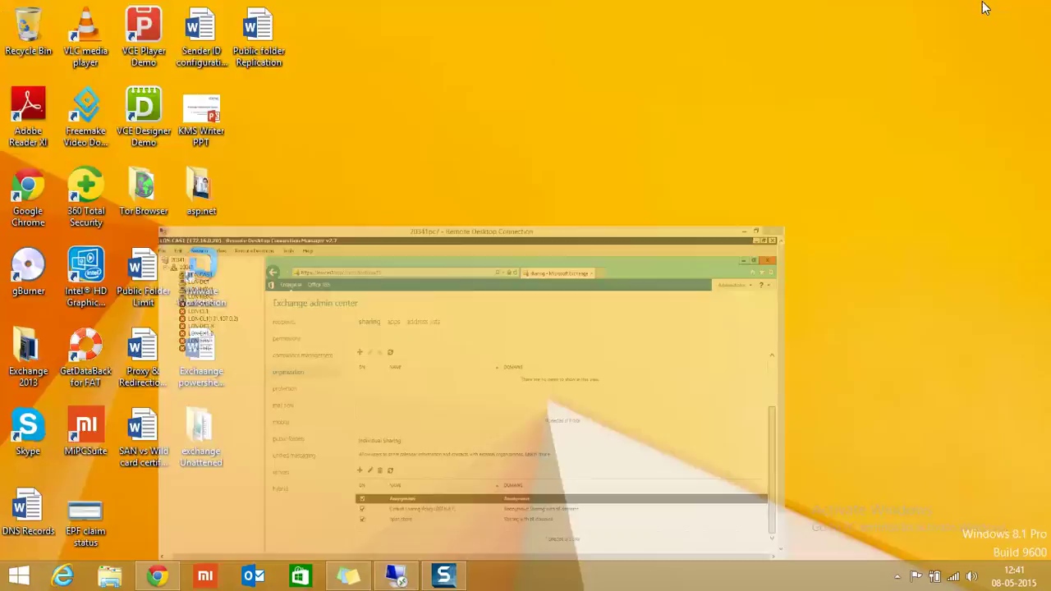